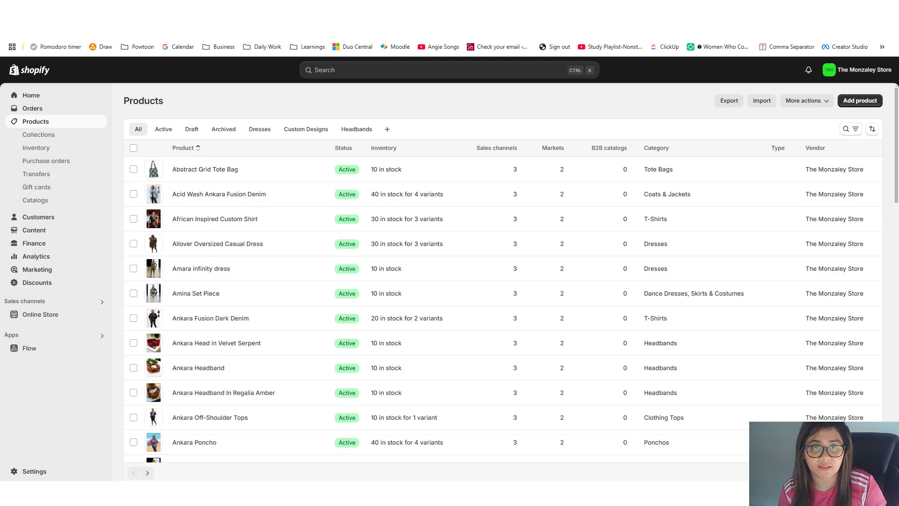
Search the Products list for 'off' to show the nine off-shoulder items.
scroll(299, 231, down, 10)
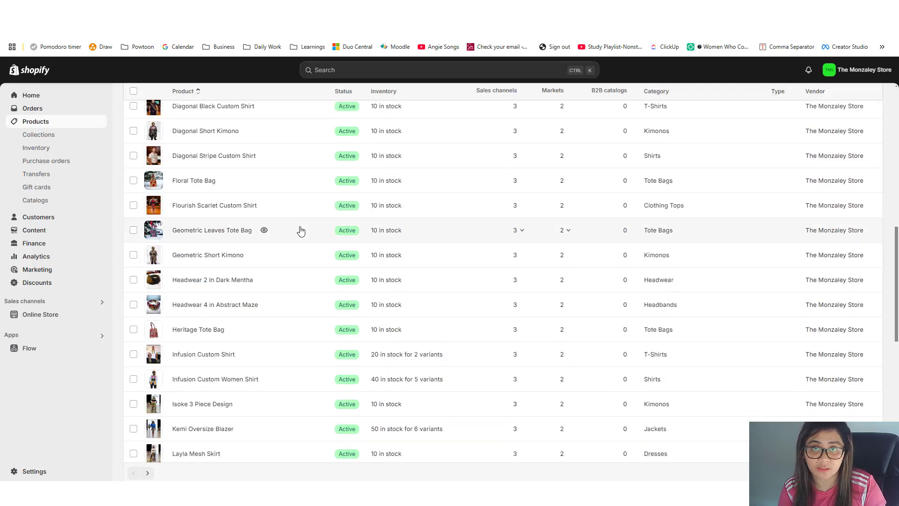
scroll(300, 231, down, 15)
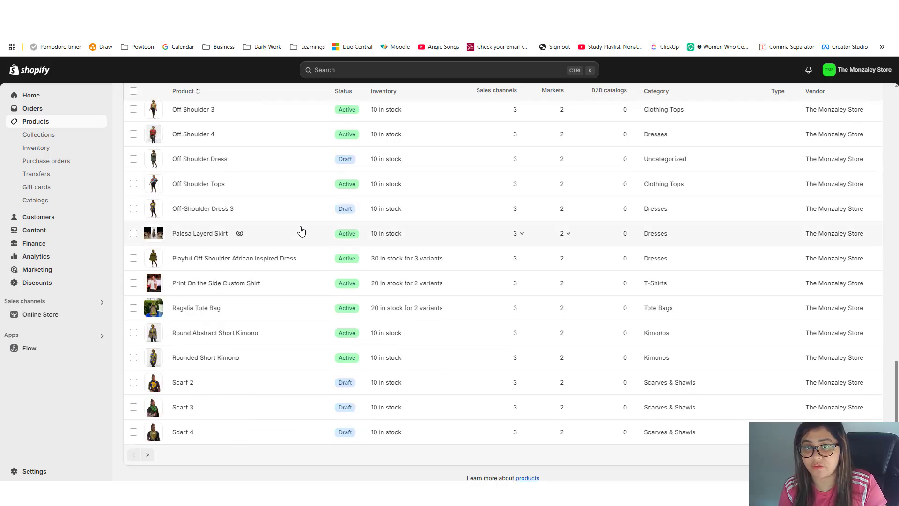
scroll(301, 231, up, 5)
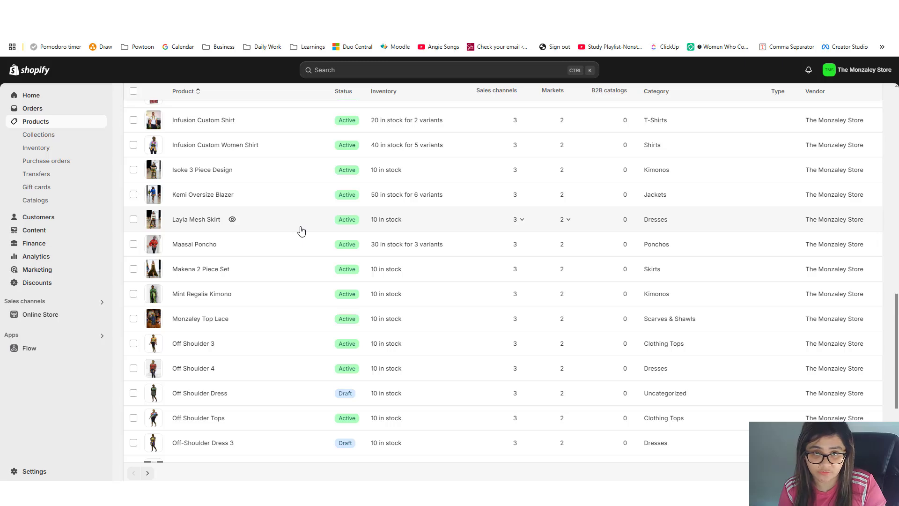
scroll(301, 230, down, 5)
scroll(302, 231, up, 20)
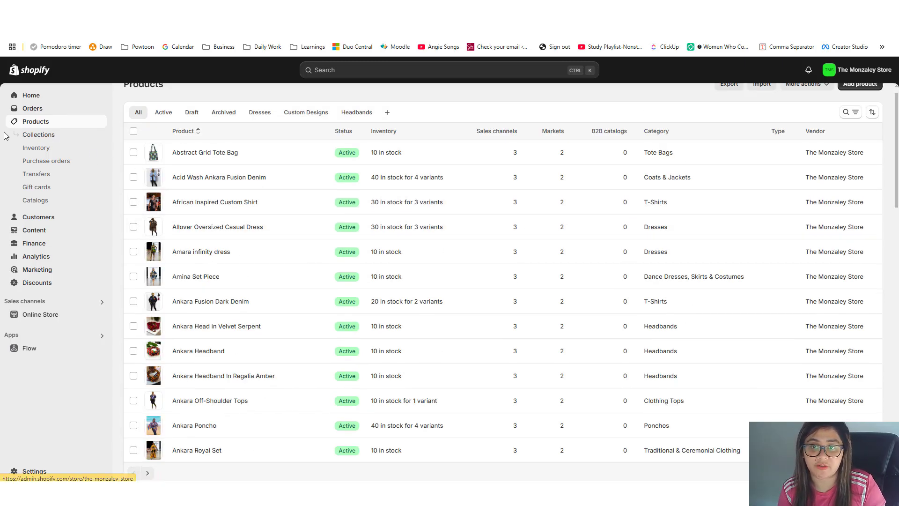
scroll(311, 331, down, 15)
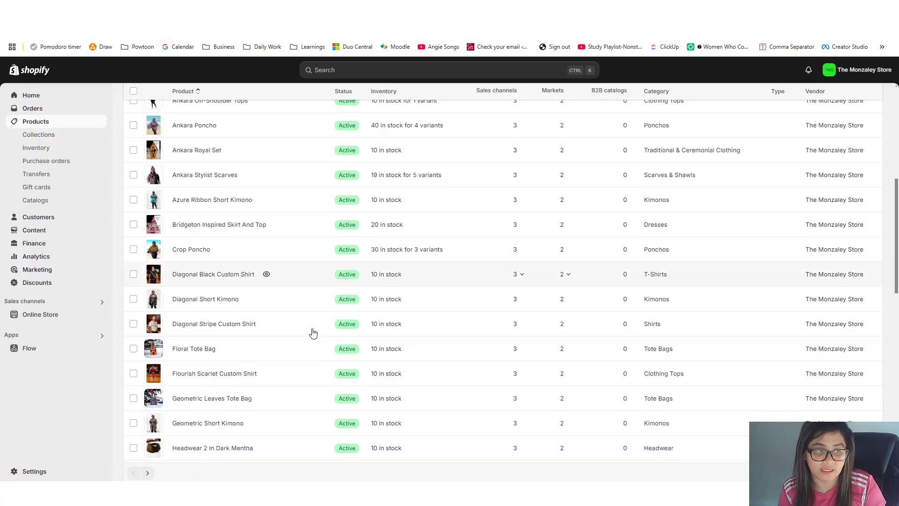
scroll(468, 281, up, 15)
click(847, 115)
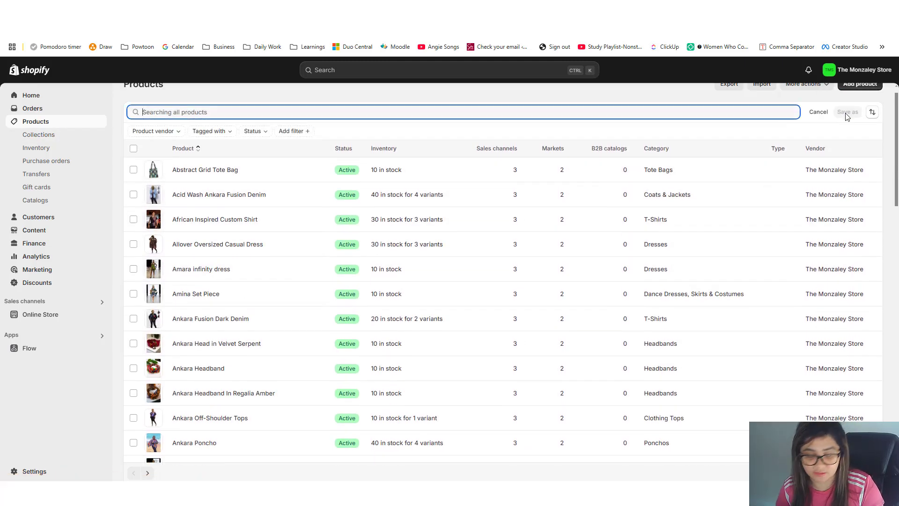
text(off)
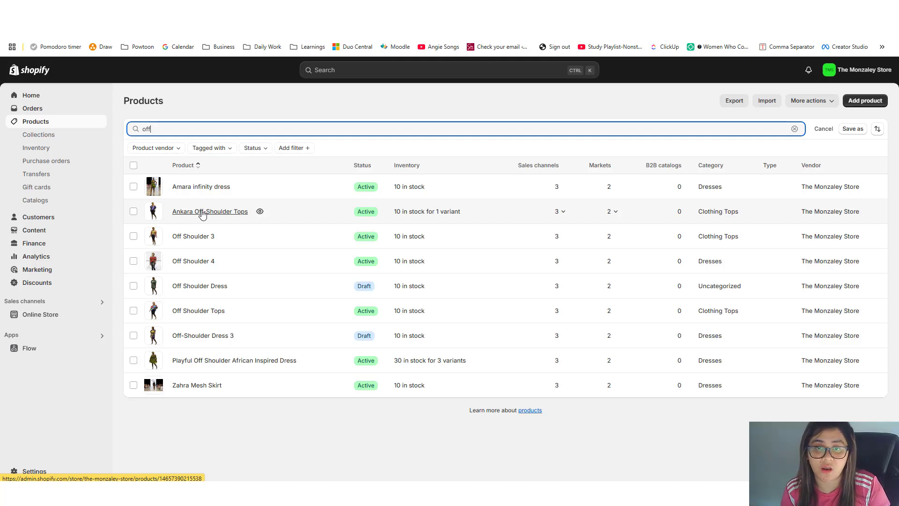
Open Ankara Off-Shoulder Tops and filter media files by Off Shoulder Tops, Ankara Off-Shoulder Tops and Off Shoulder 3.
click(203, 215)
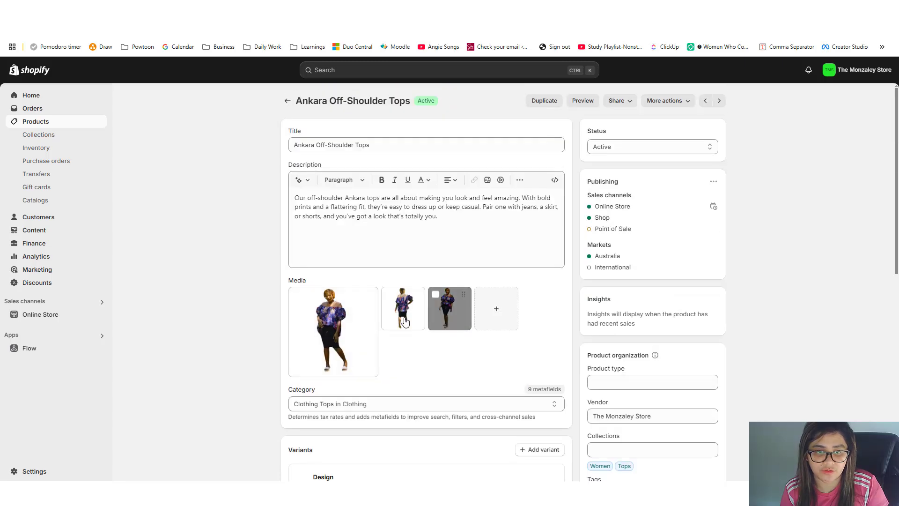
click(499, 315)
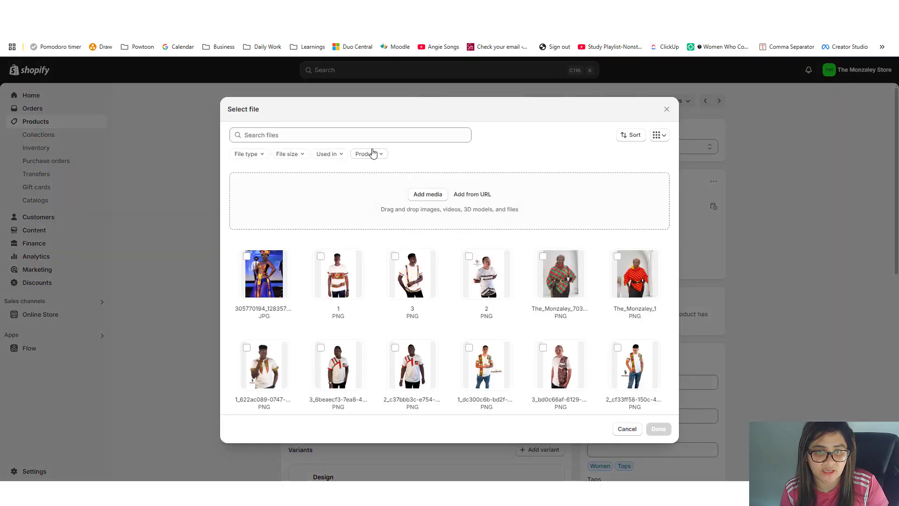
click(373, 155)
click(375, 173)
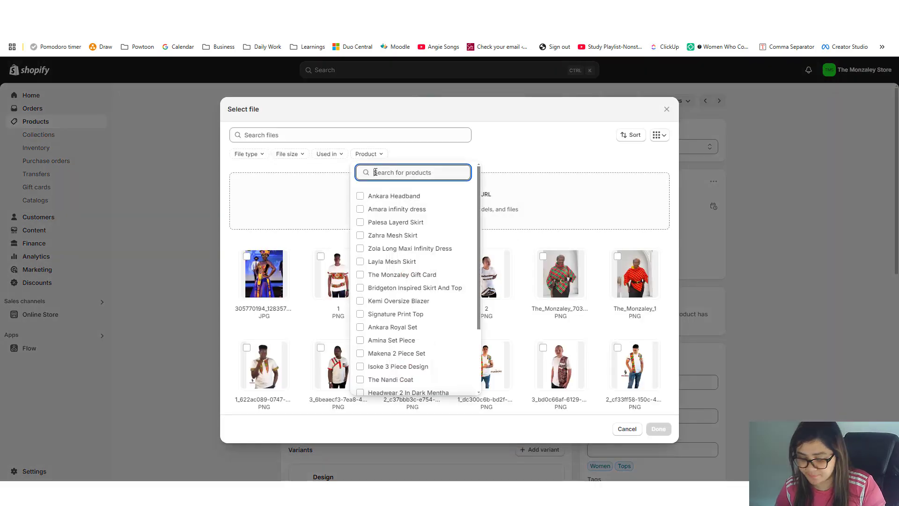
text(dff)
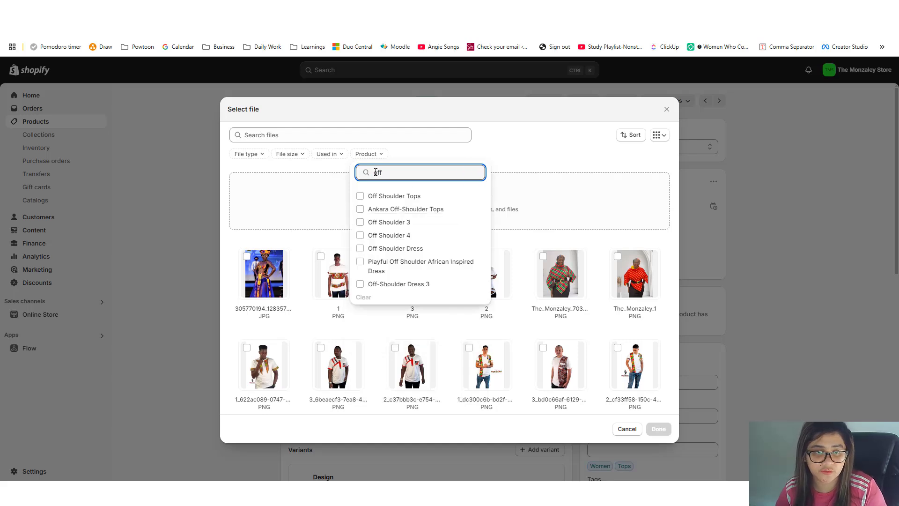
click(360, 196)
click(361, 209)
click(361, 222)
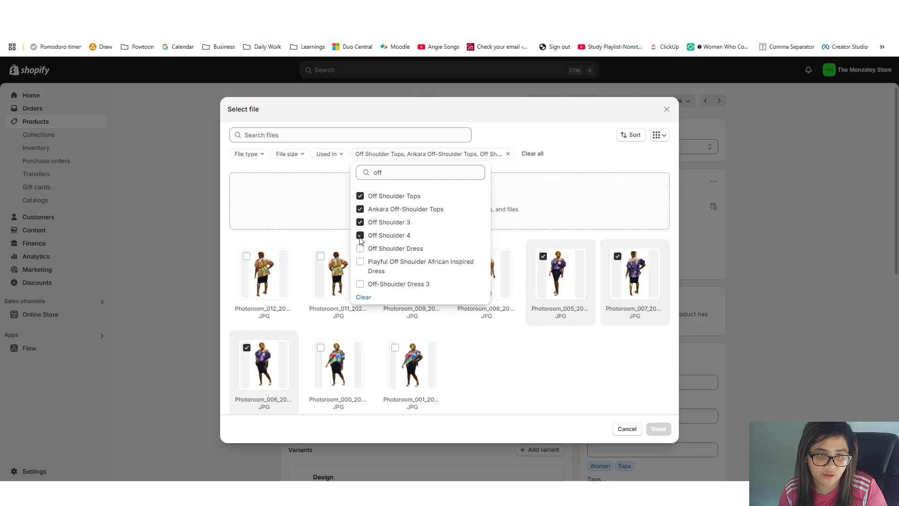
click(582, 365)
Select the four yellow, one red and two multicoloured top photos.
click(328, 263)
click(402, 262)
click(475, 260)
click(543, 260)
click(248, 260)
click(394, 347)
click(470, 347)
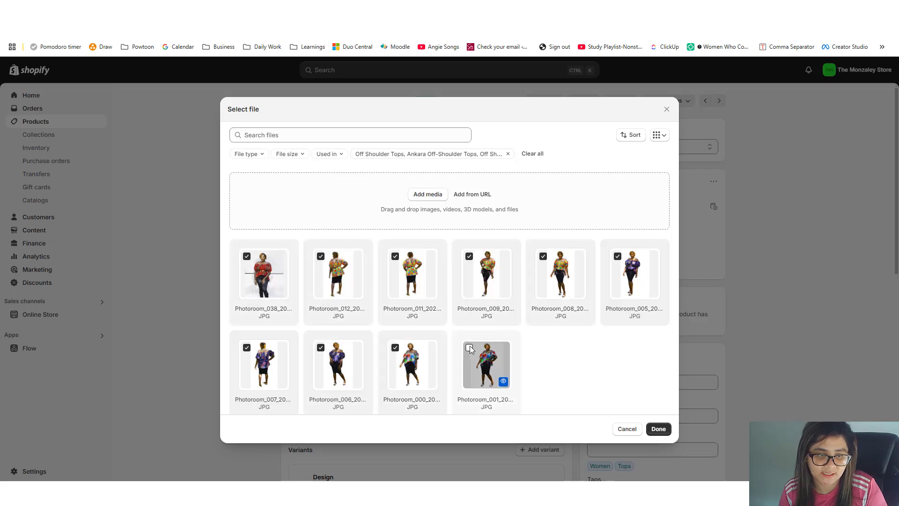
Add the selected photos to the media, delete the Design option, and confirm saving without variants.
click(659, 429)
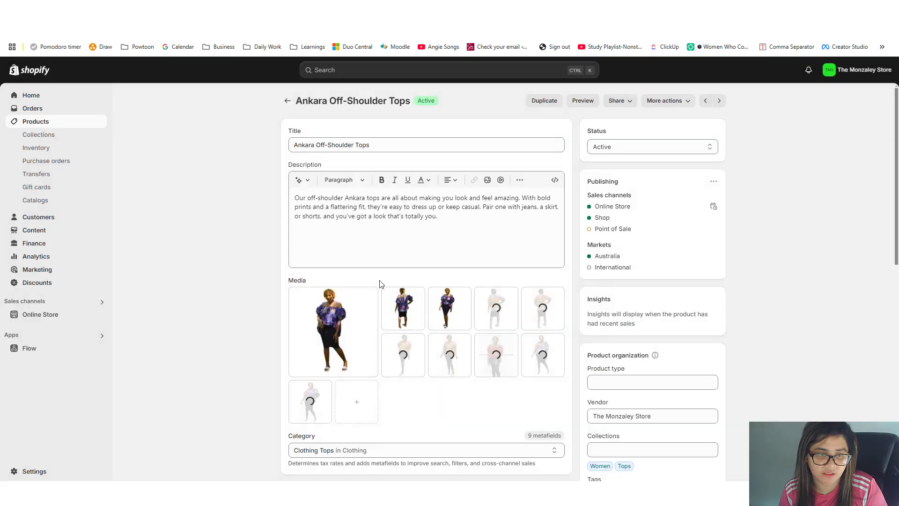
scroll(270, 266, down, 5)
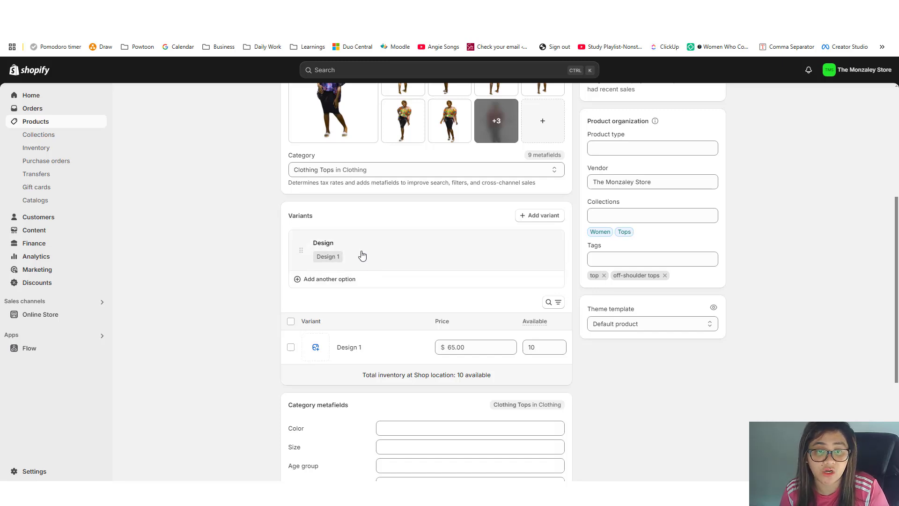
click(404, 255)
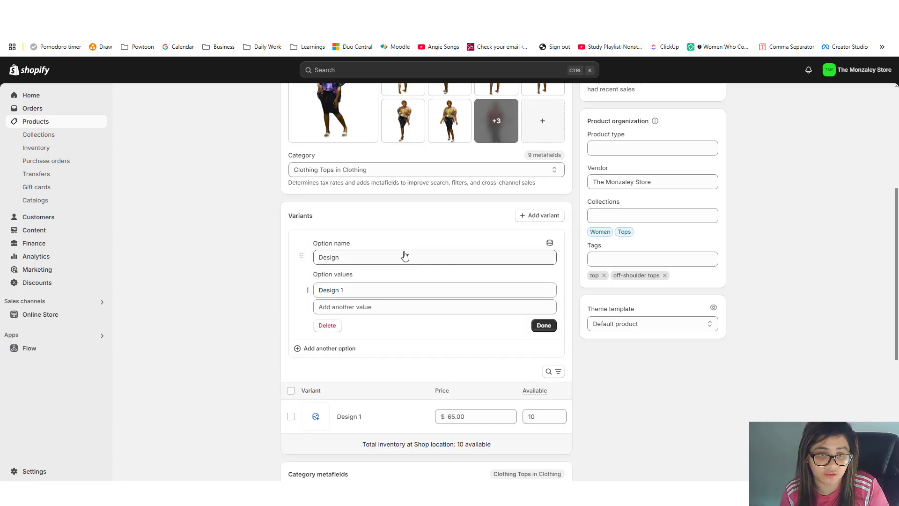
click(332, 325)
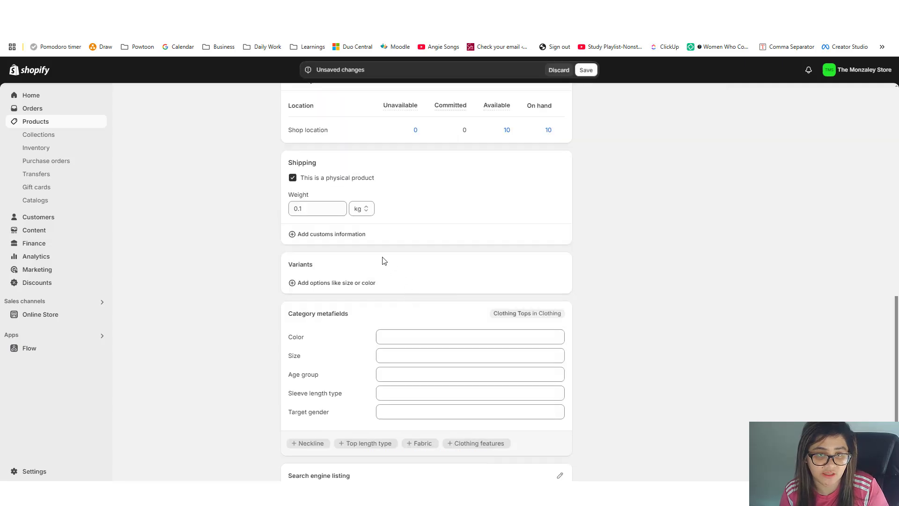
click(586, 70)
click(552, 295)
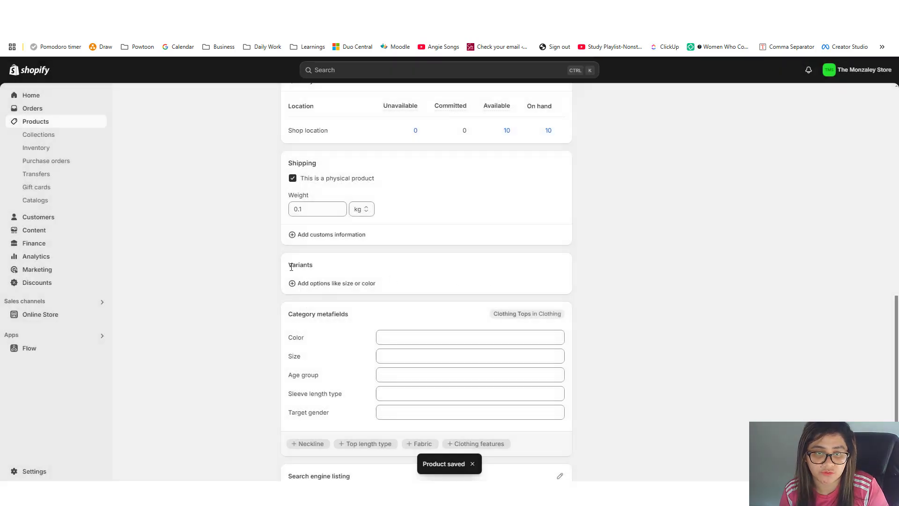
Create a custom variant option named Design and enter its first value.
click(323, 286)
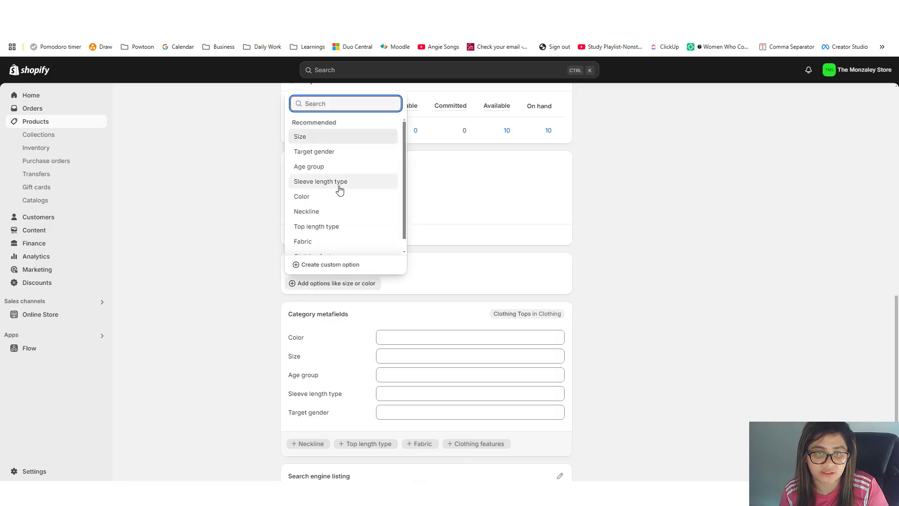
scroll(339, 202, down, 2)
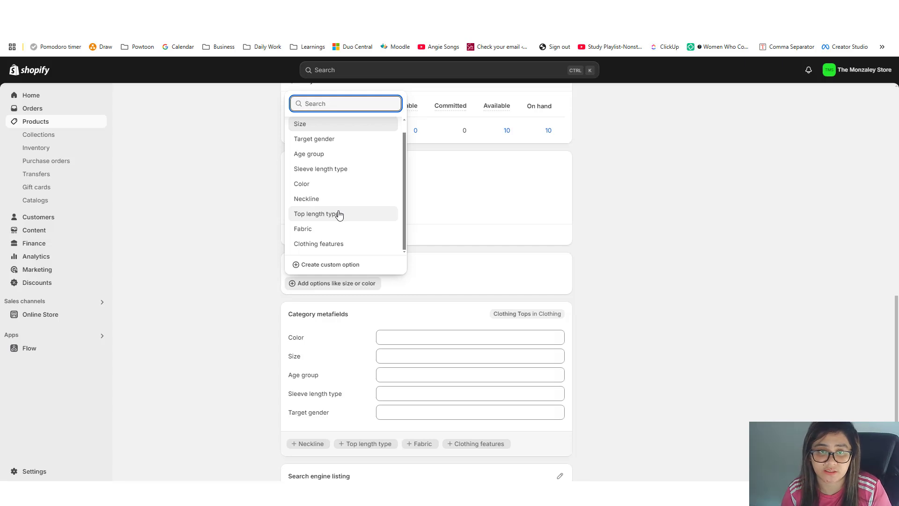
scroll(339, 214, up, 1)
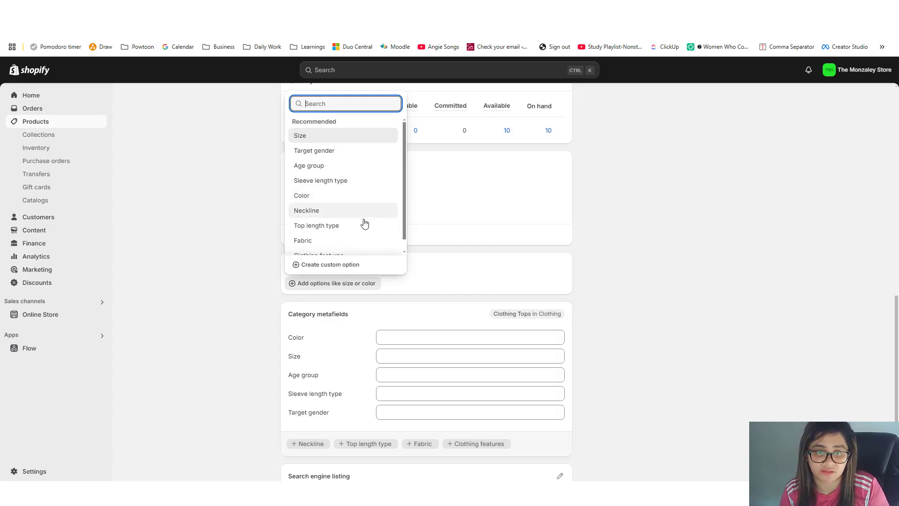
scroll(364, 222, down, 1)
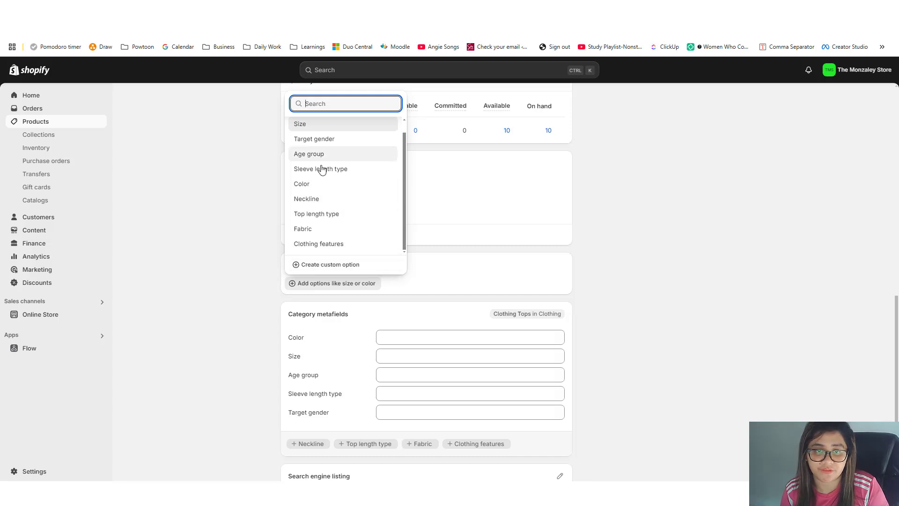
click(312, 265)
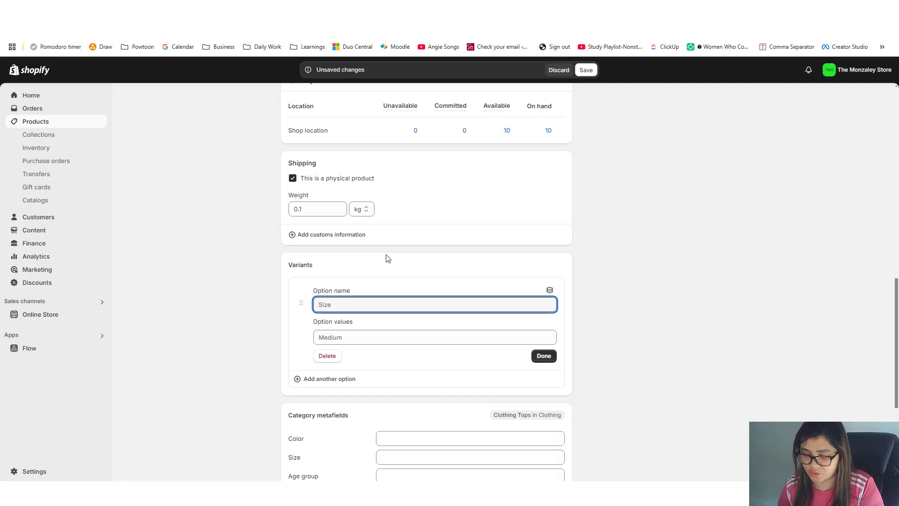
text(Design)
key(Tab)
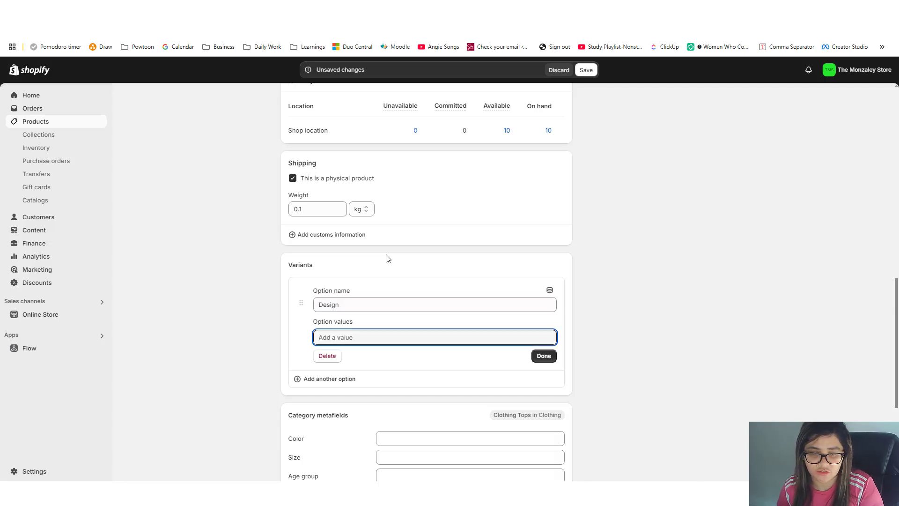
text(Design 1)
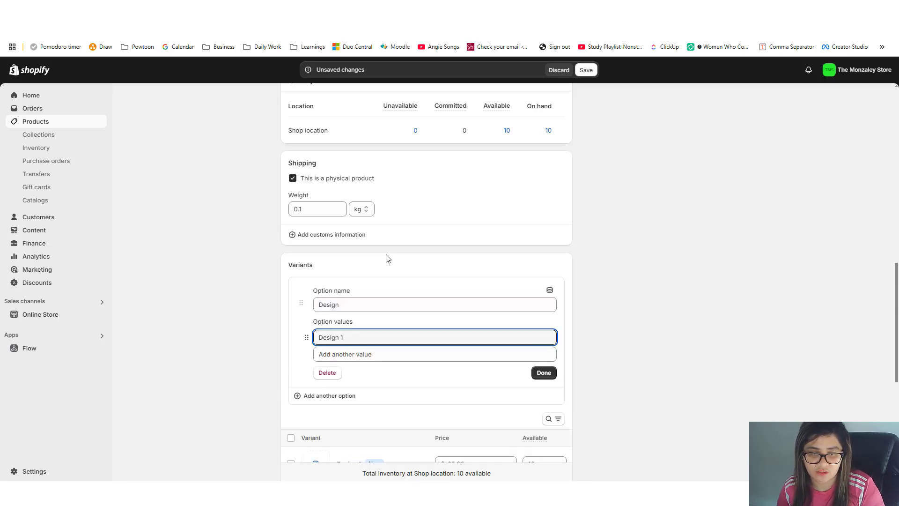
Add the next numbered values, Design 2 and Design 3, below Design 1.
key(ctrl+a)
key(ctrl+c)
click(348, 354)
key(ctrl+v)
key(BackSpace)
text(3)
key(ctrl+a)
key(ctrl+c)
click(349, 371)
key(ctrl+v)
key(BackSpace)
text(3)
Add Design 4 as the fourth value and finish the Design option.
key(ctrl+a)
key(ctrl+c)
click(347, 388)
key(ctrl+v)
key(BackSpace)
text(4)
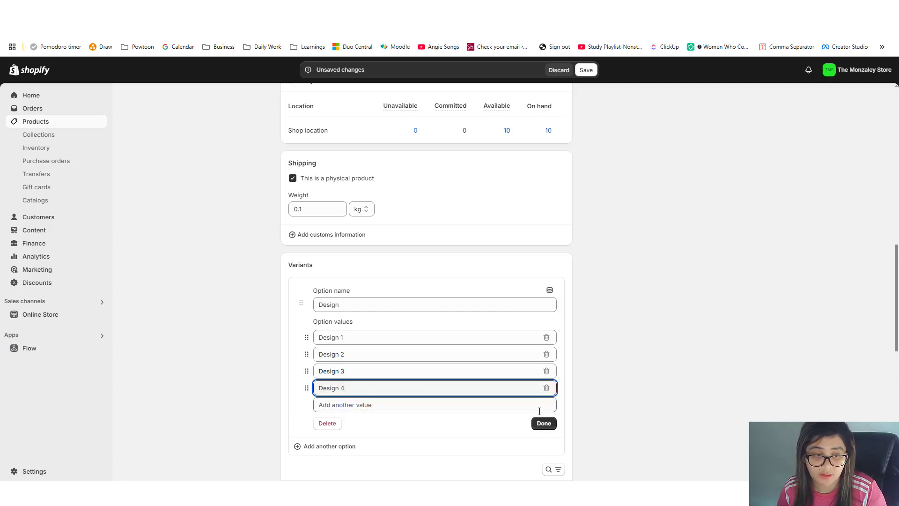
click(544, 417)
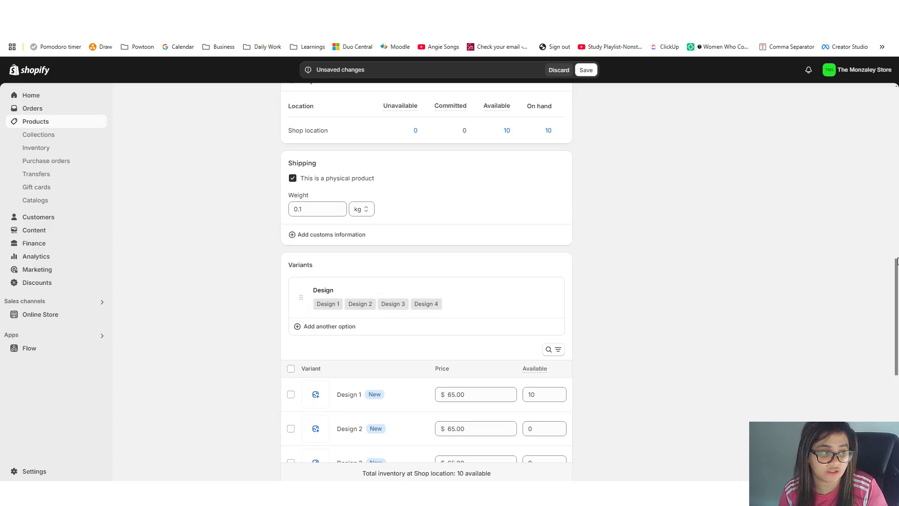
Assign the red patterned photo to Design 1 and the yellow print photo to Design 2.
drag(897, 282, 896, 336)
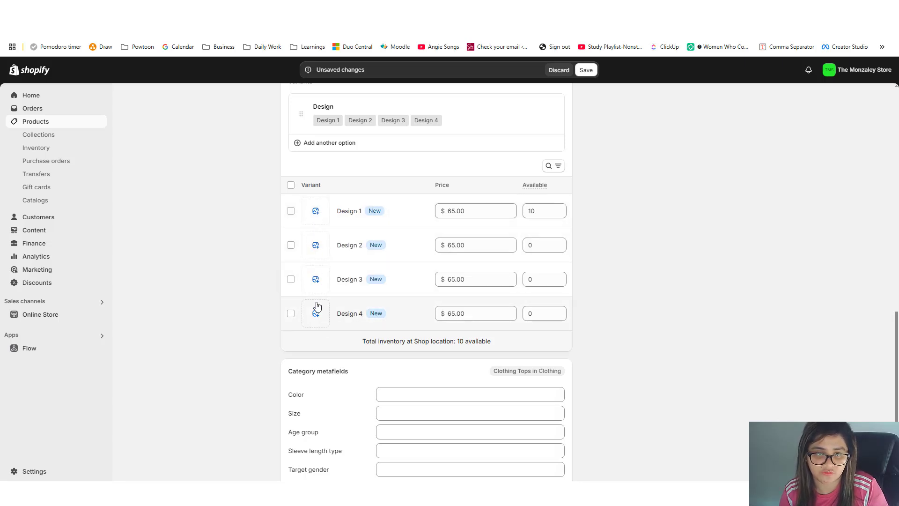
click(315, 211)
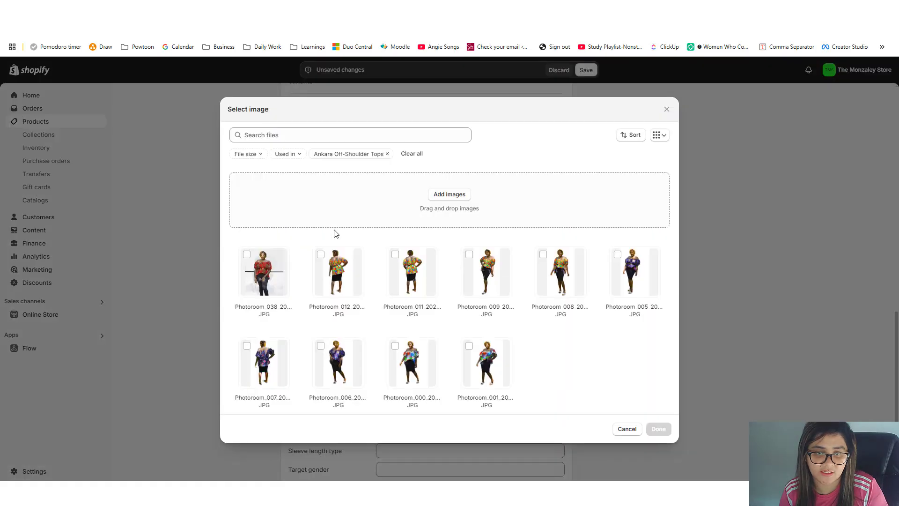
click(247, 256)
click(658, 429)
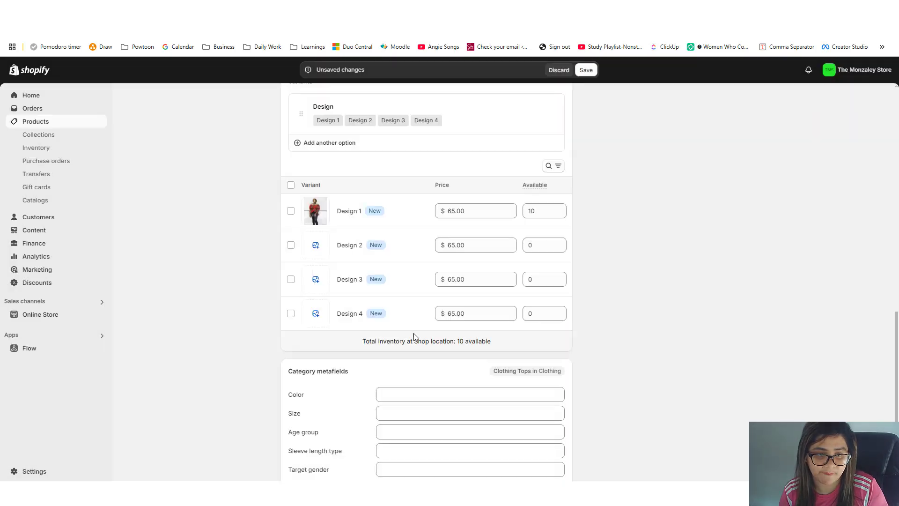
click(327, 256)
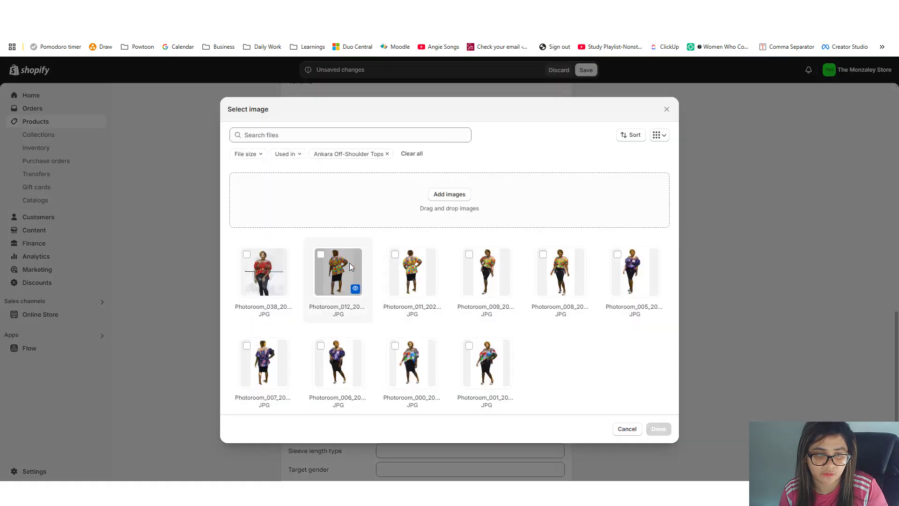
click(543, 254)
click(659, 429)
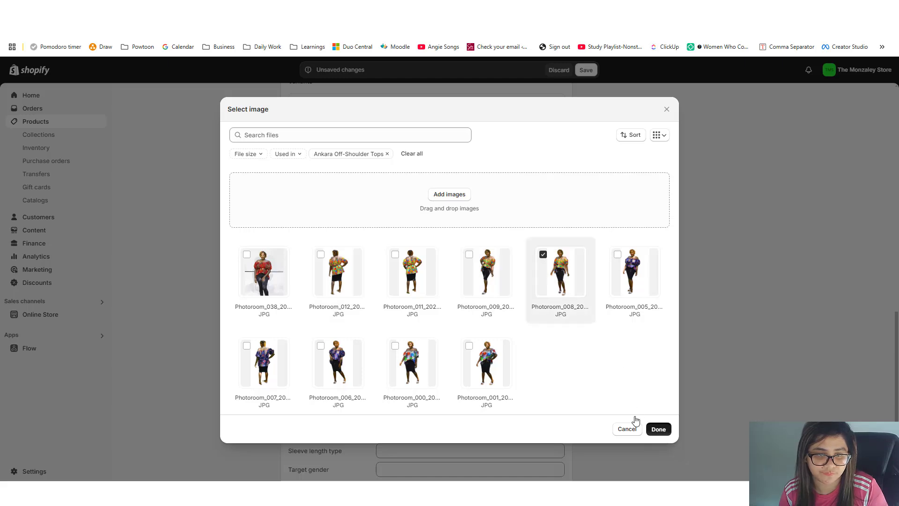
Assign the purple print photo to Design 3 and the multicoloured photo to Design 4.
click(316, 279)
click(617, 255)
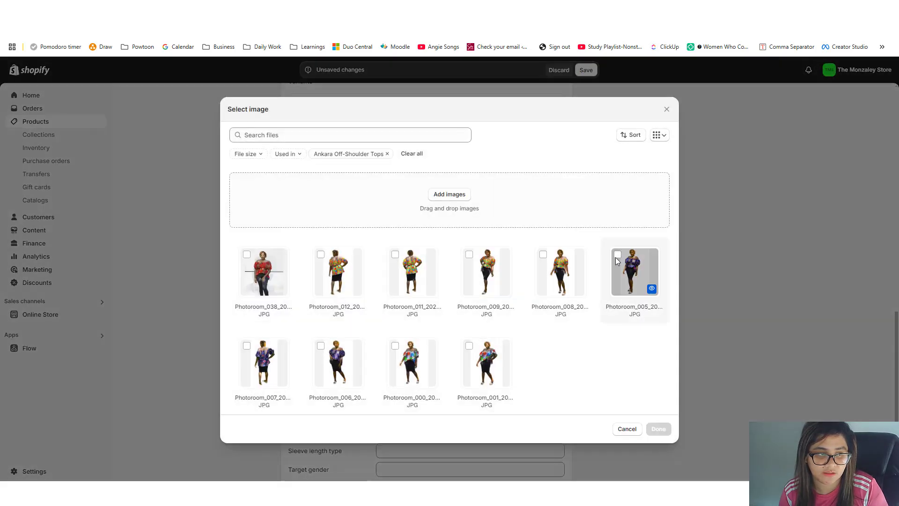
click(659, 429)
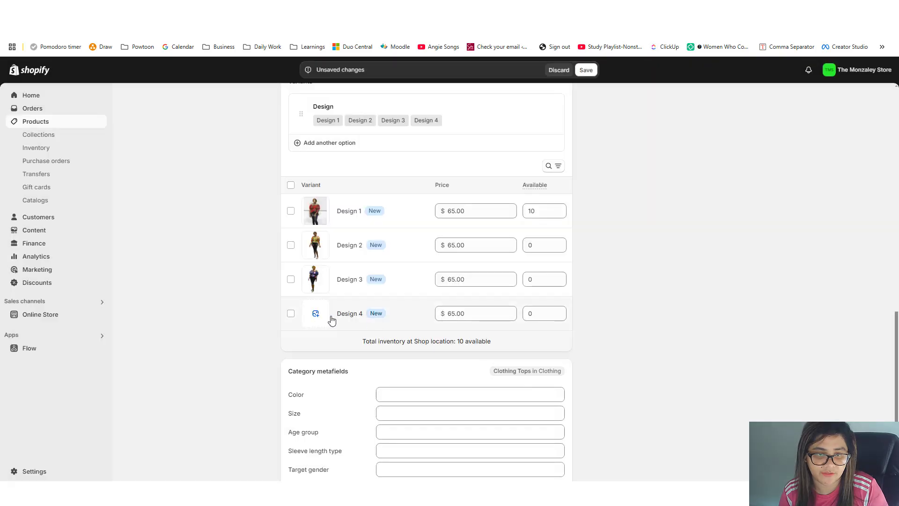
click(316, 313)
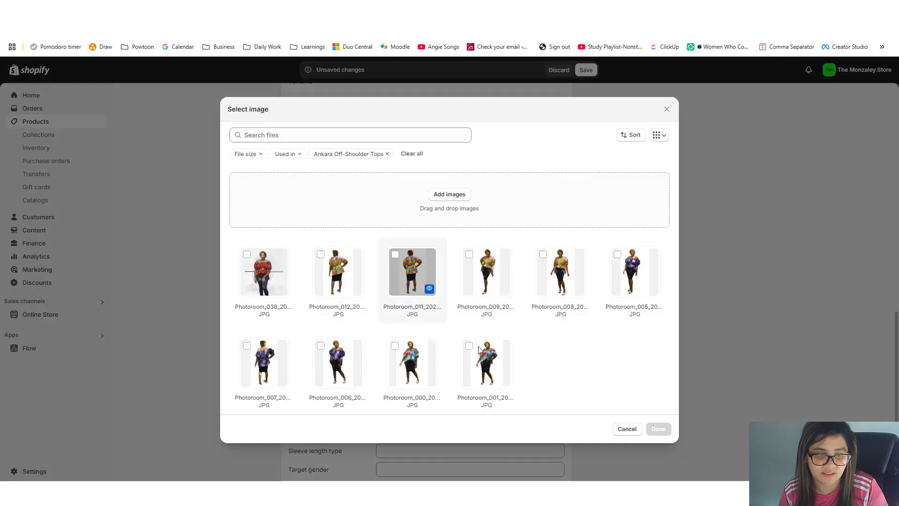
click(395, 346)
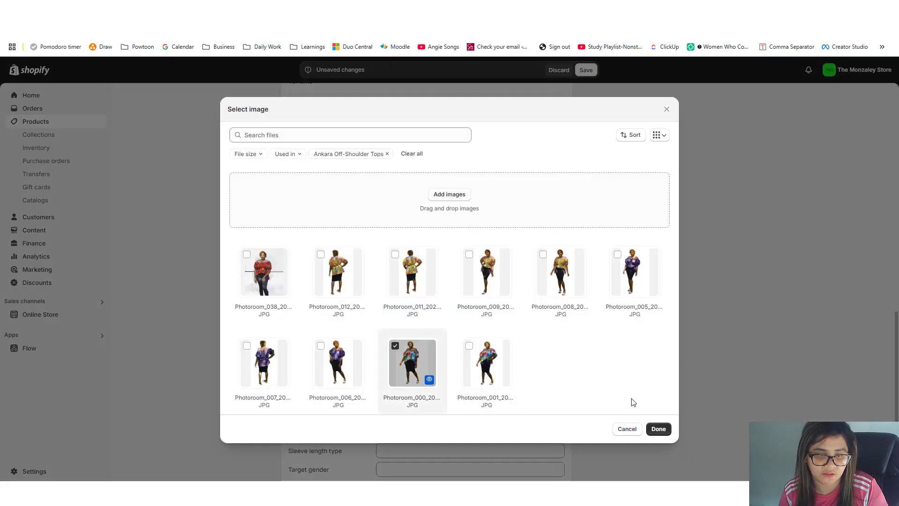
click(657, 428)
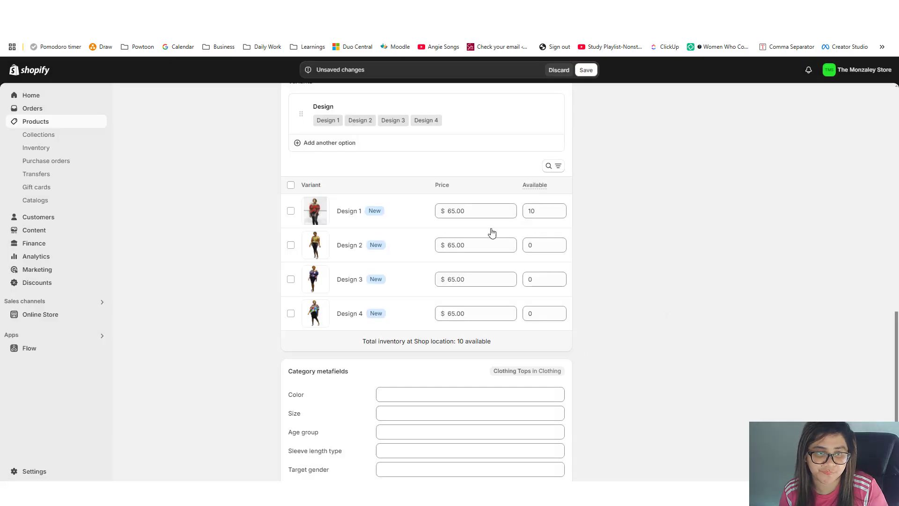
Save the product and open its storefront preview.
click(550, 206)
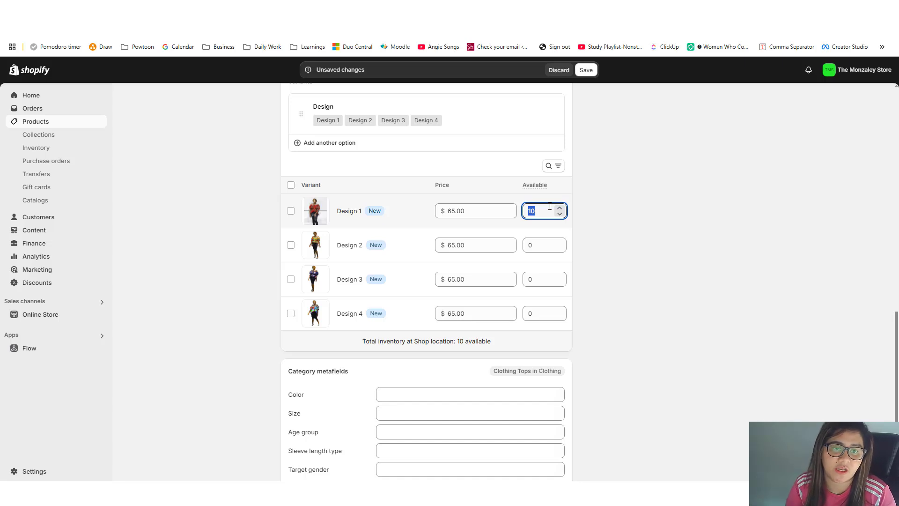
click(586, 70)
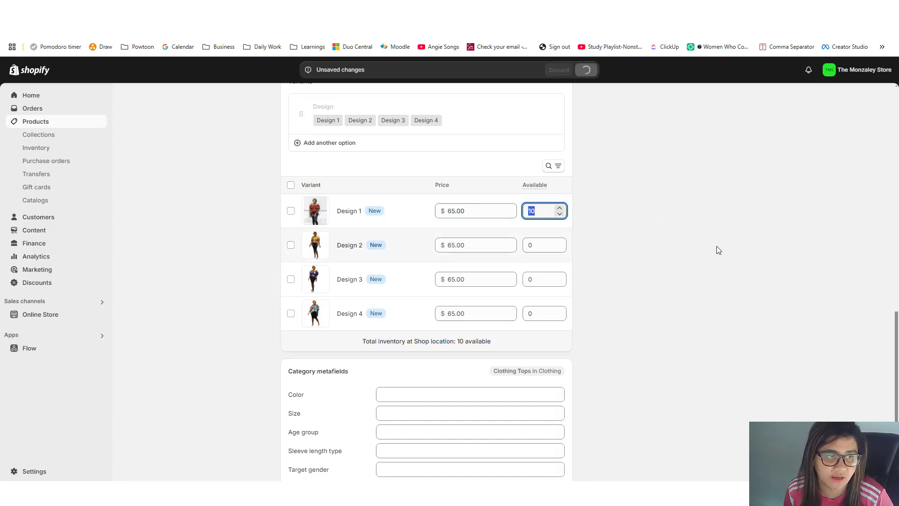
scroll(713, 251, up, 10)
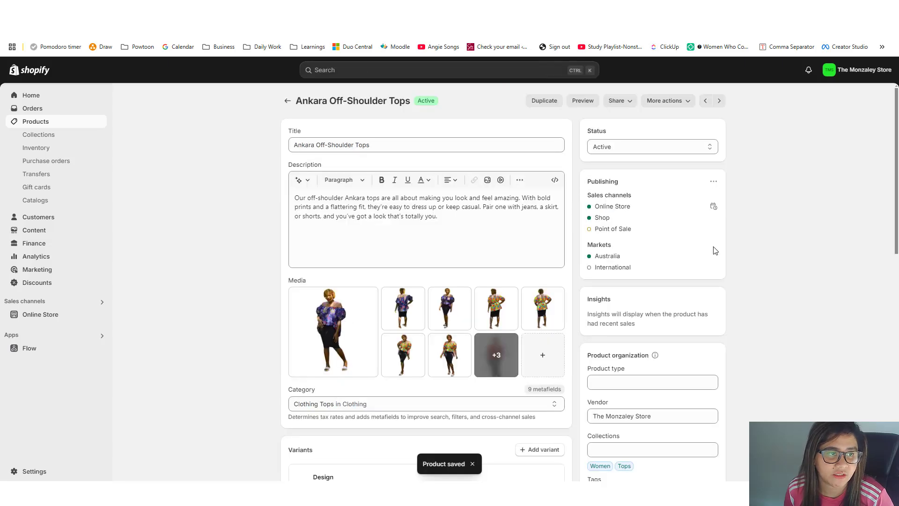
click(573, 103)
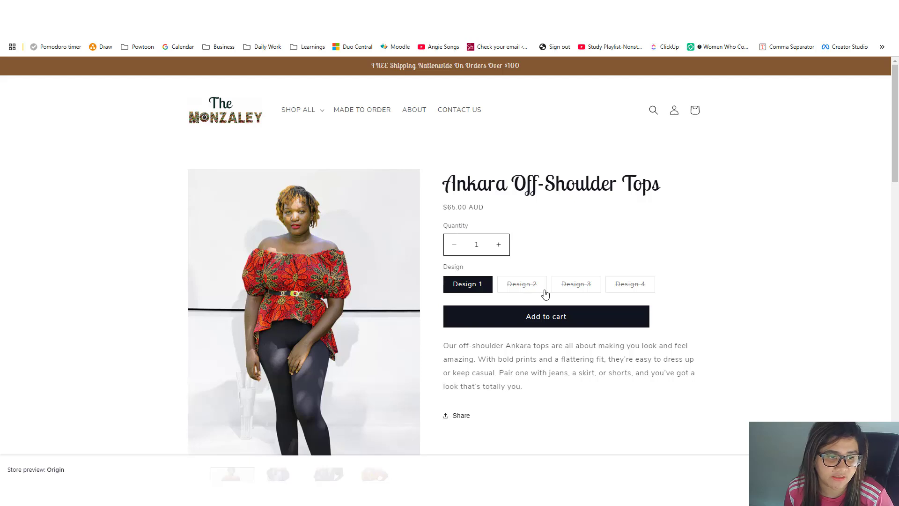
Switch between the Design 2, 3 and 4 options on the storefront page.
click(526, 287)
click(633, 288)
click(573, 287)
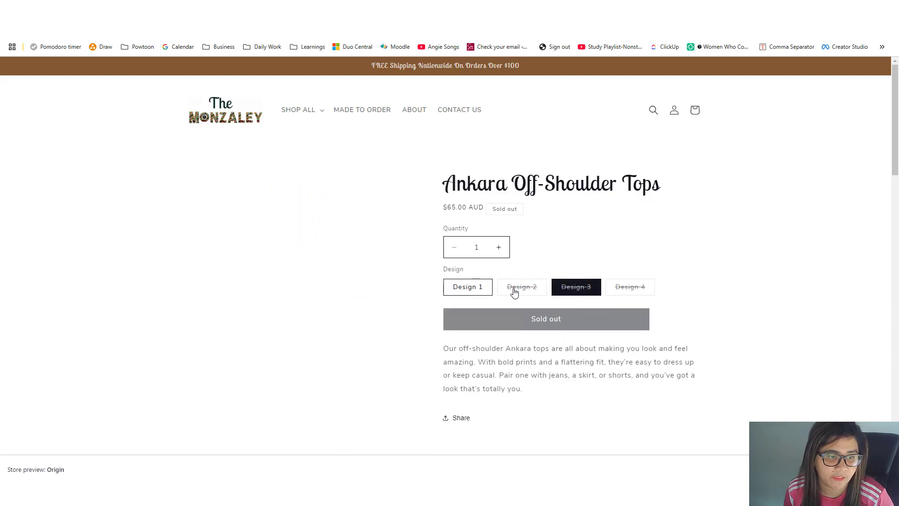
click(623, 291)
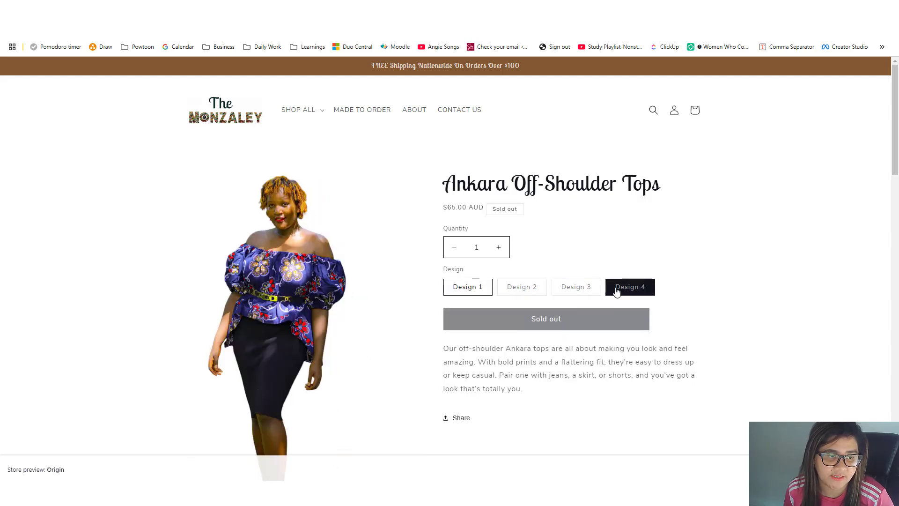
click(553, 287)
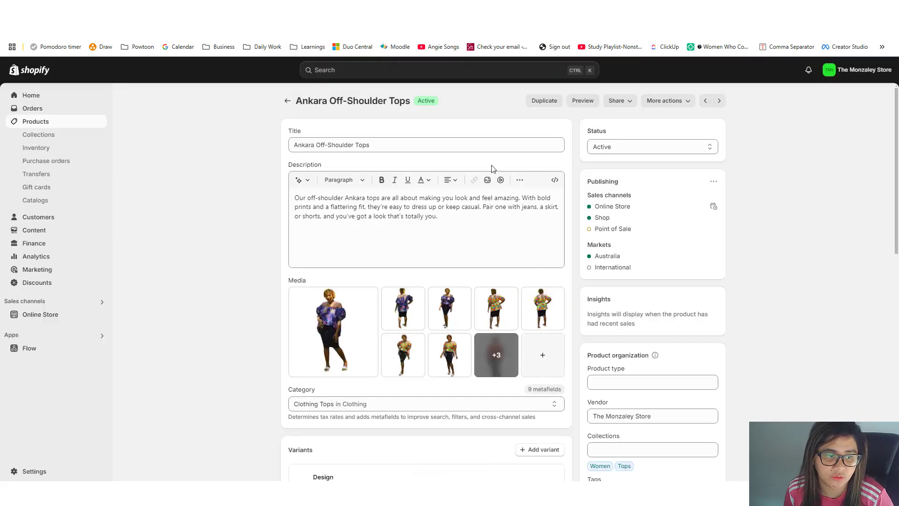
Enter 10 available units each for Design 2, Design 3 and Design 4.
scroll(537, 291, down, 15)
scroll(537, 291, up, 5)
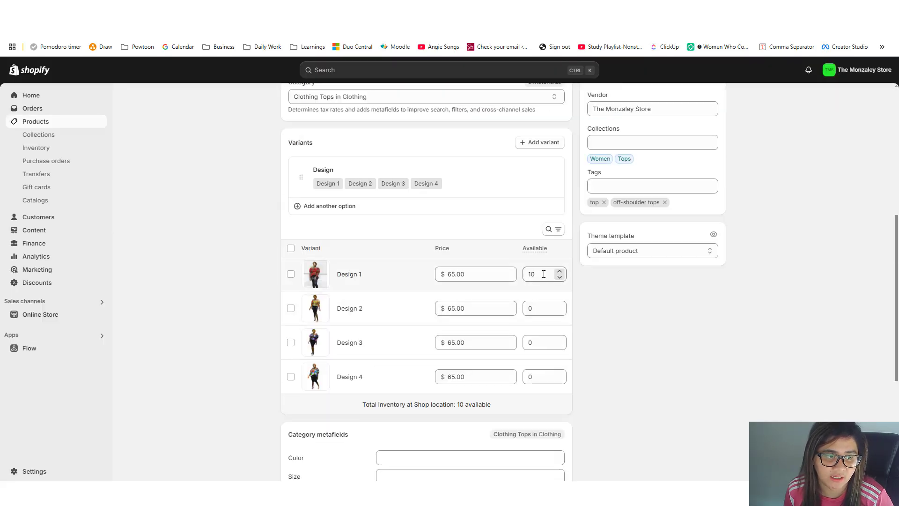
click(538, 274)
click(538, 305)
text(10)
click(534, 342)
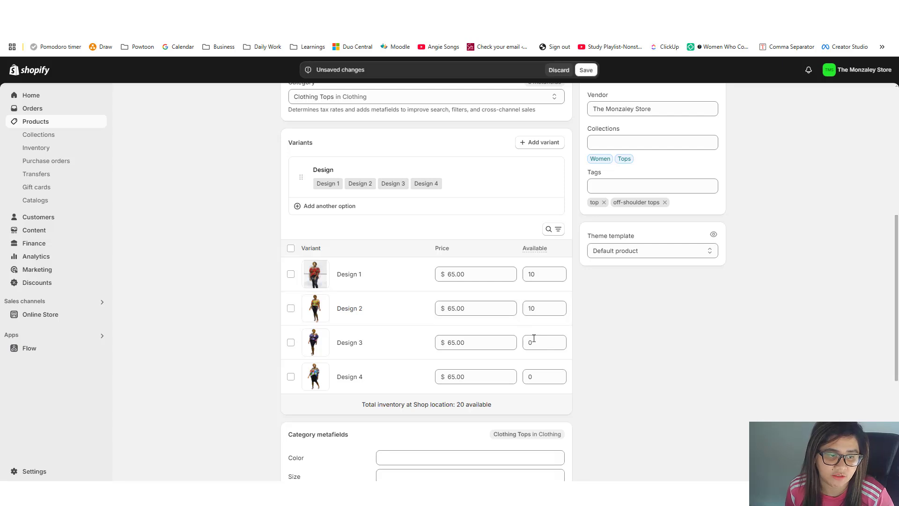
text(10)
click(533, 376)
text(10)
Save the updated stock and preview the product on the storefront again.
scroll(612, 352, down, 5)
click(712, 469)
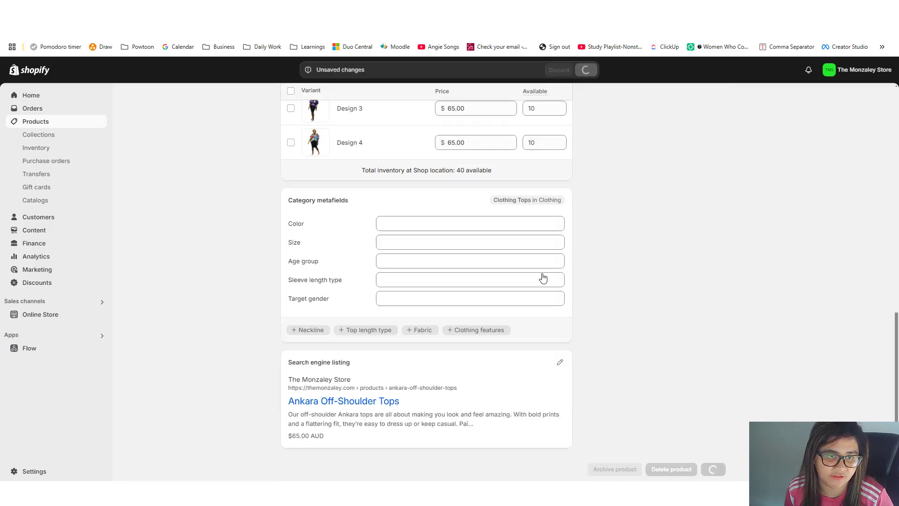
click(385, 38)
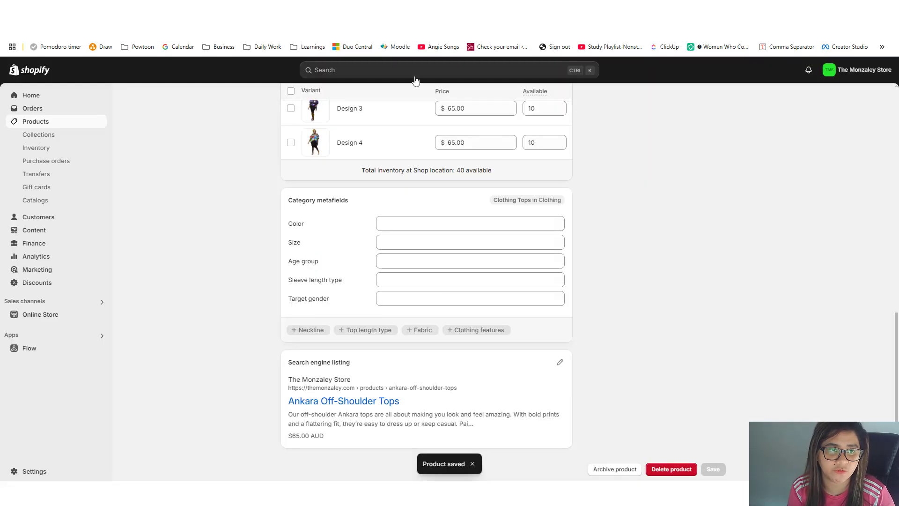
scroll(582, 188, up, 15)
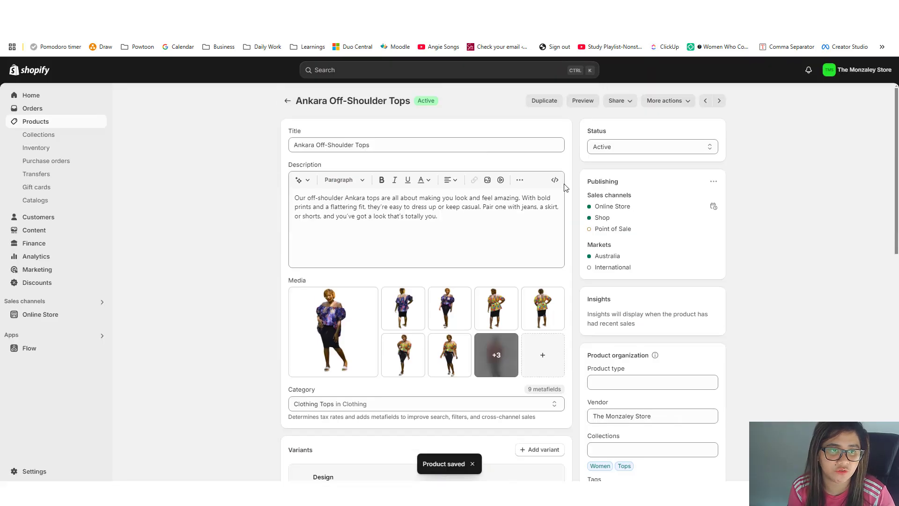
Go back to Products, where Ankara Off-Shoulder Tops shows 40 in stock for 4 variants.
click(582, 103)
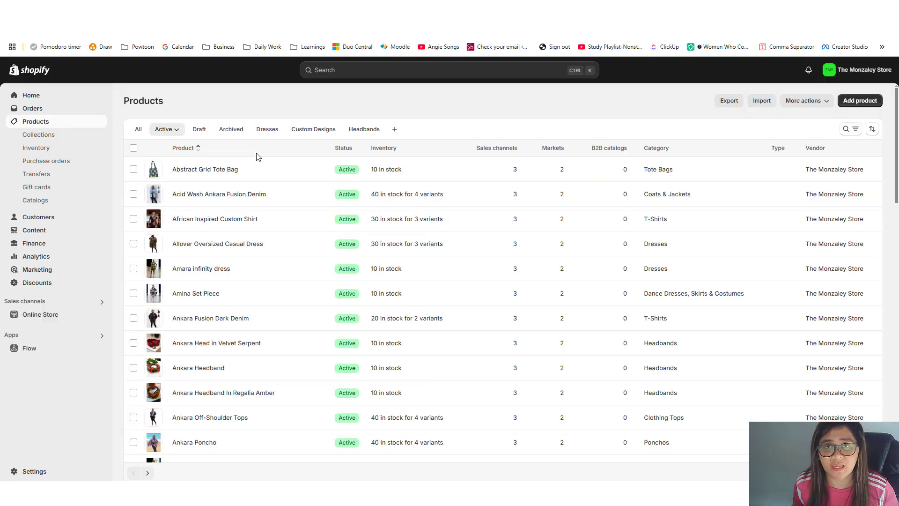